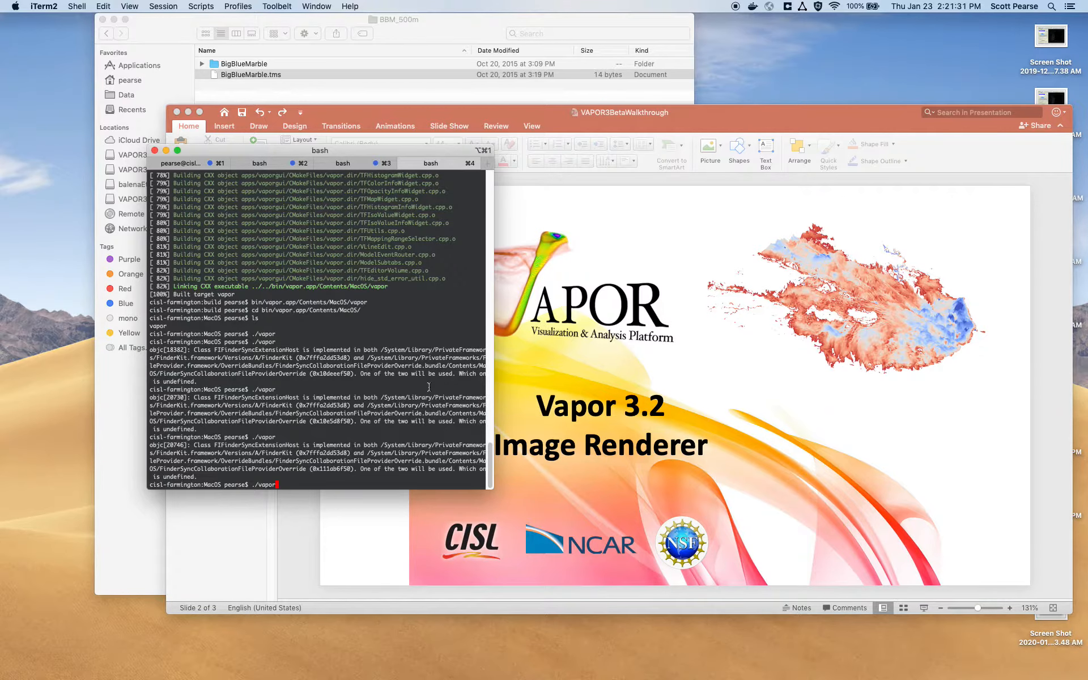
Step: Launch VAPOR from the terminal with ./vapor and maximize its window
key(Return)
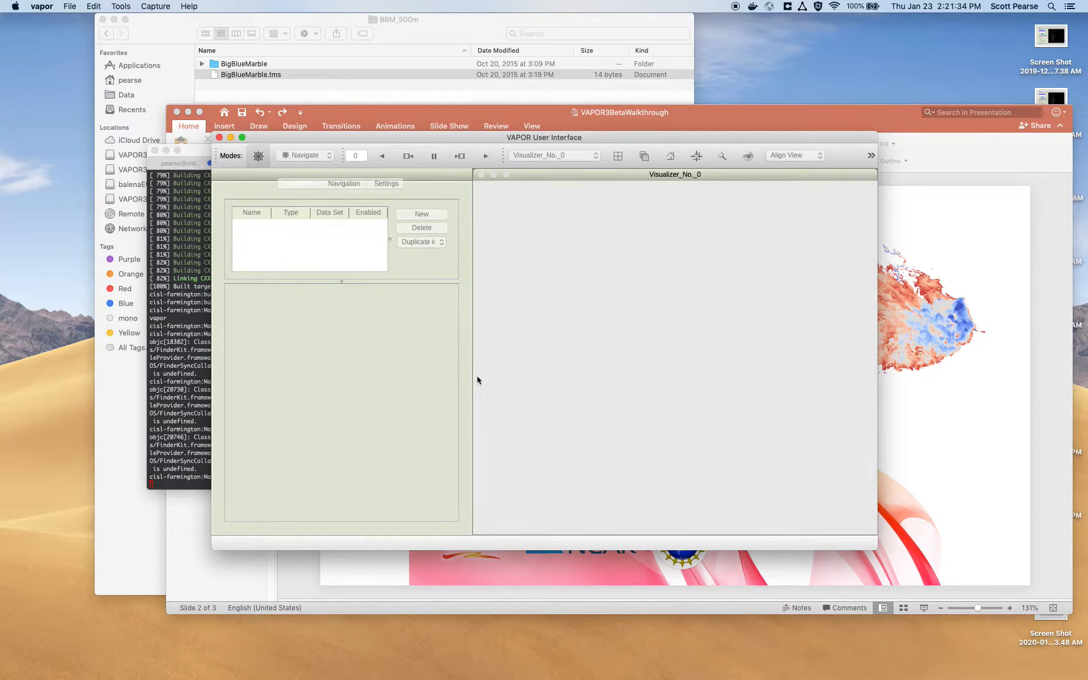
double_click(467, 139)
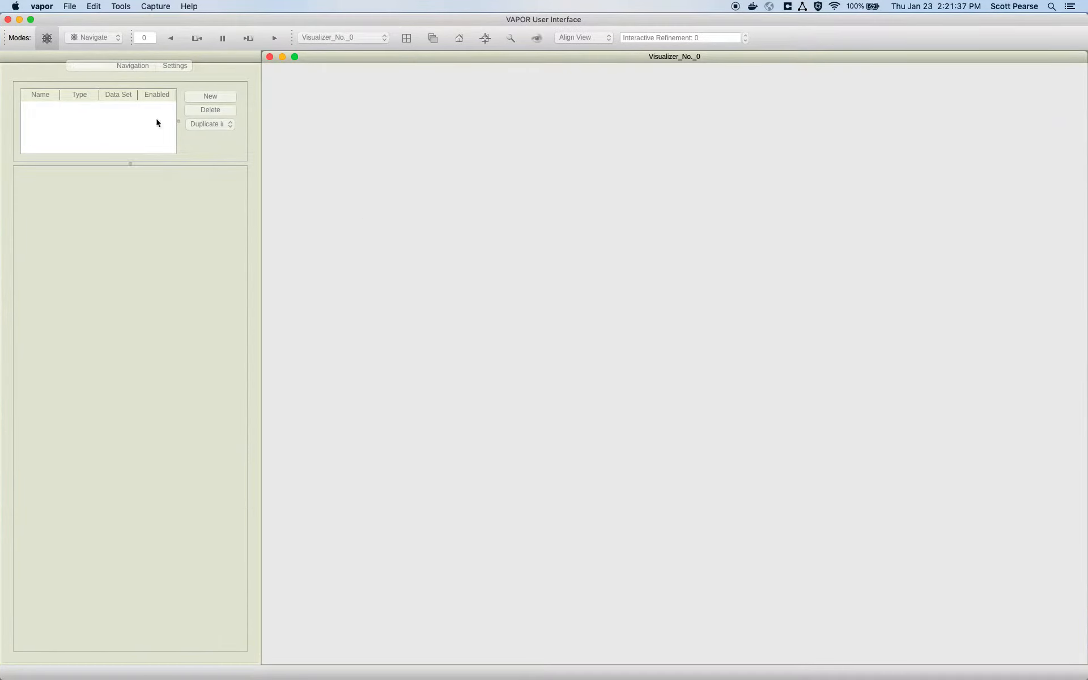
Step: Open the VDC dataset harvey.nc from the recent Harvey folder
click(69, 7)
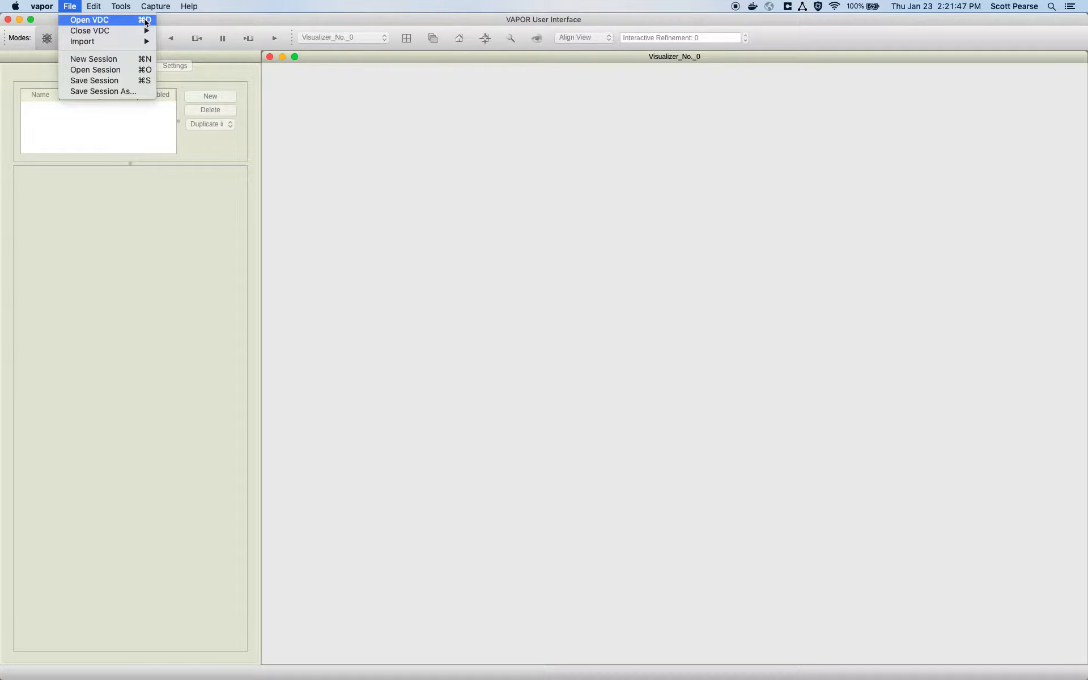
mouse_move(144, 44)
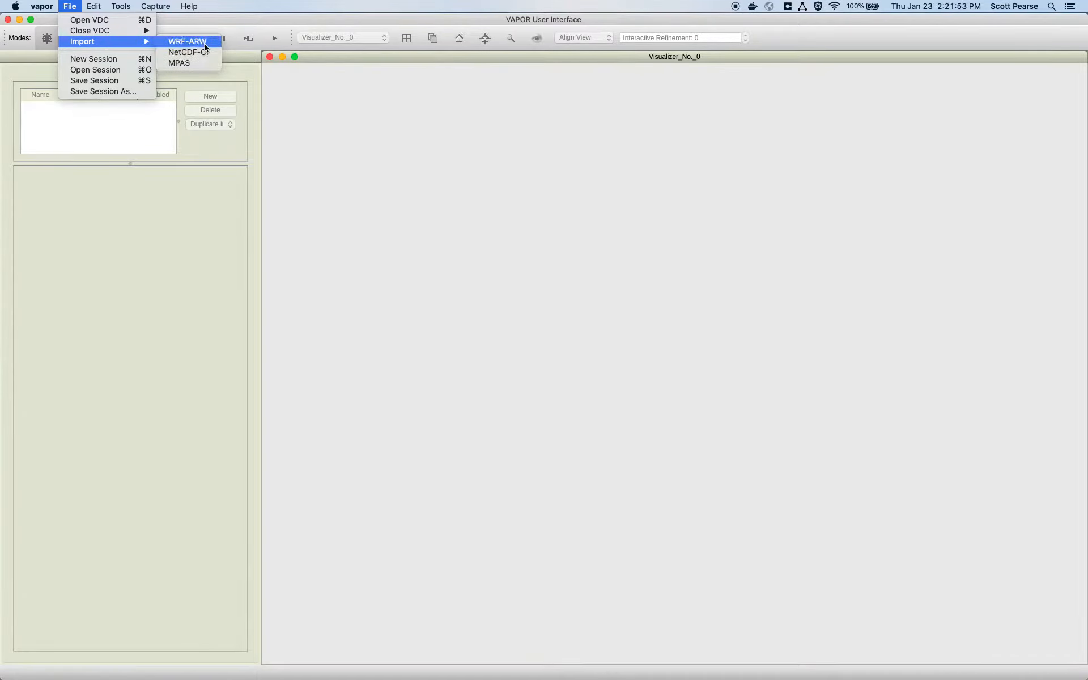
click(130, 24)
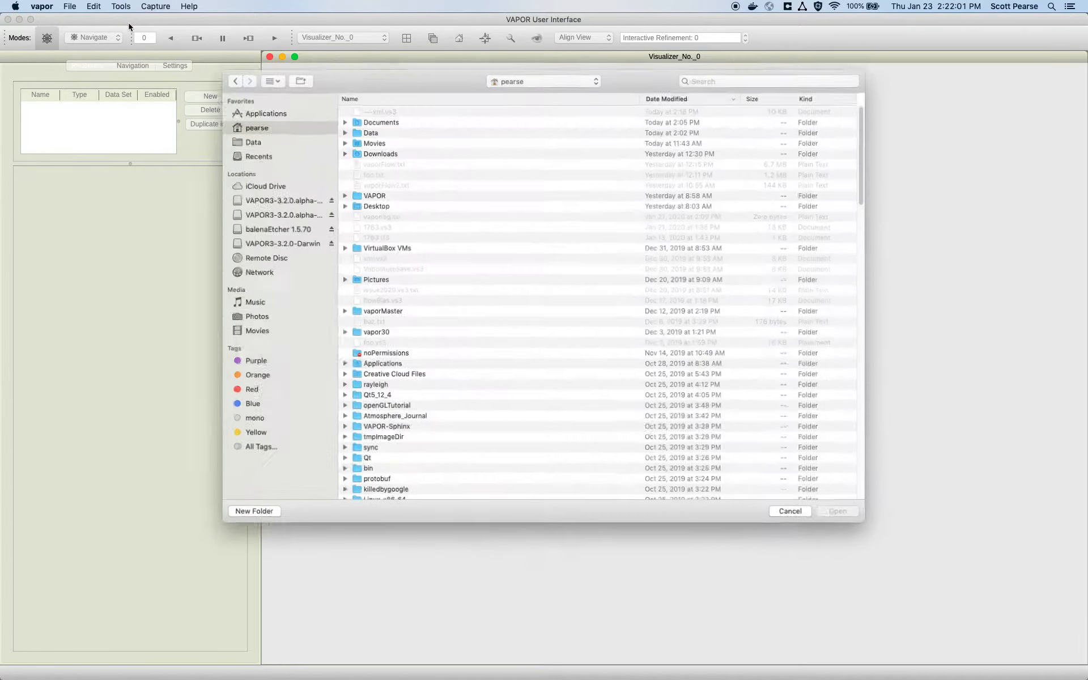
click(569, 77)
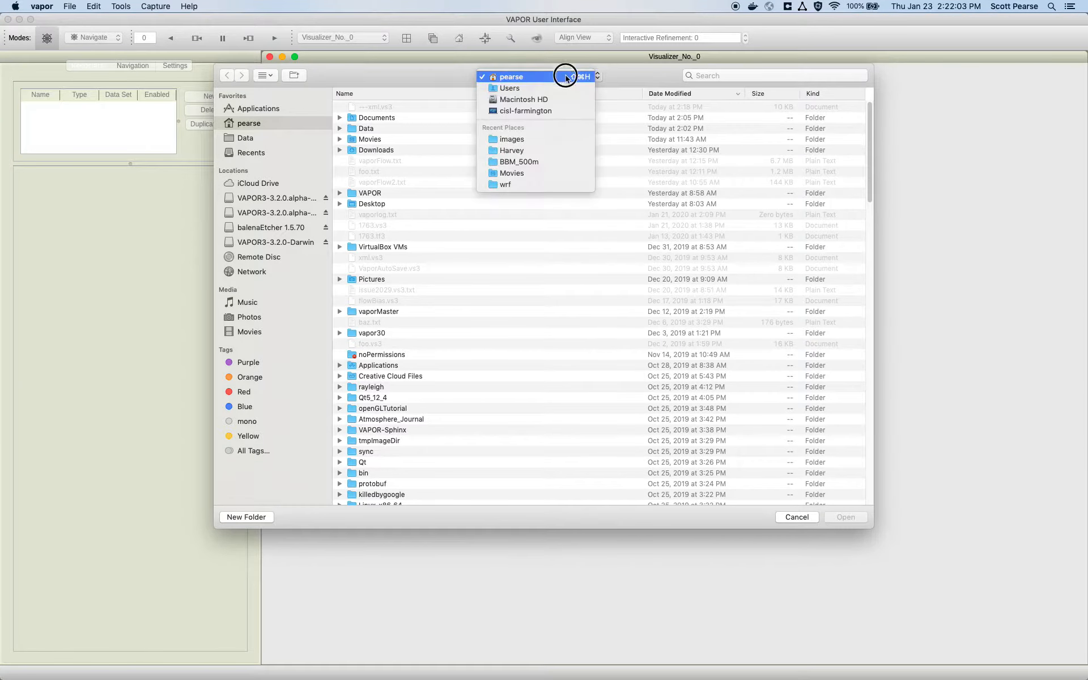
click(562, 150)
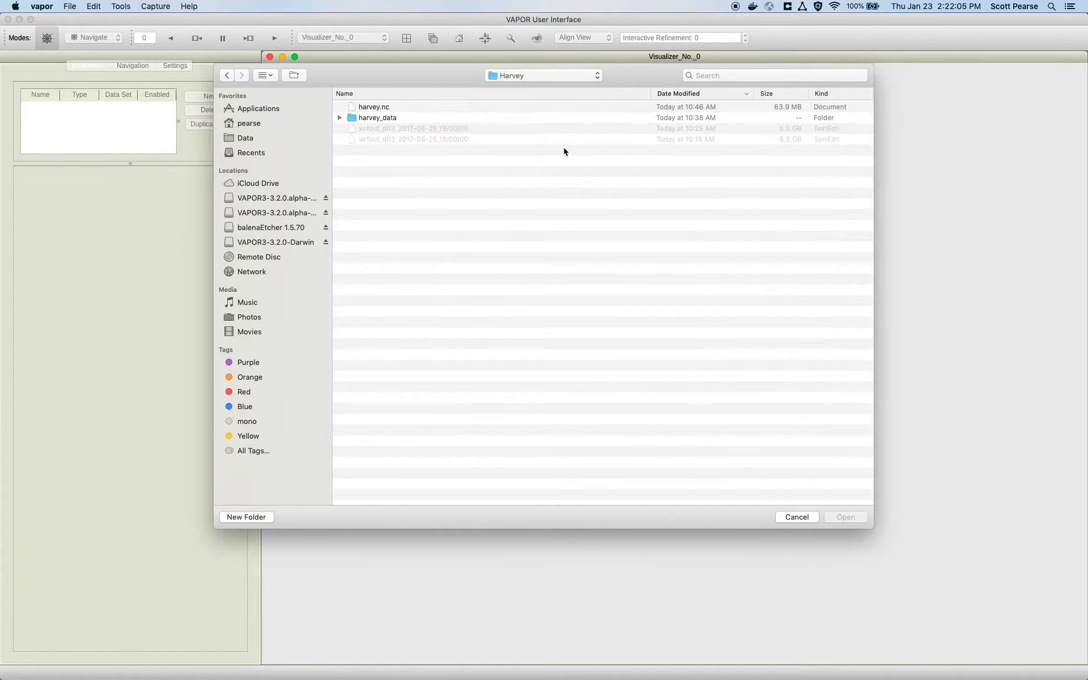
click(424, 104)
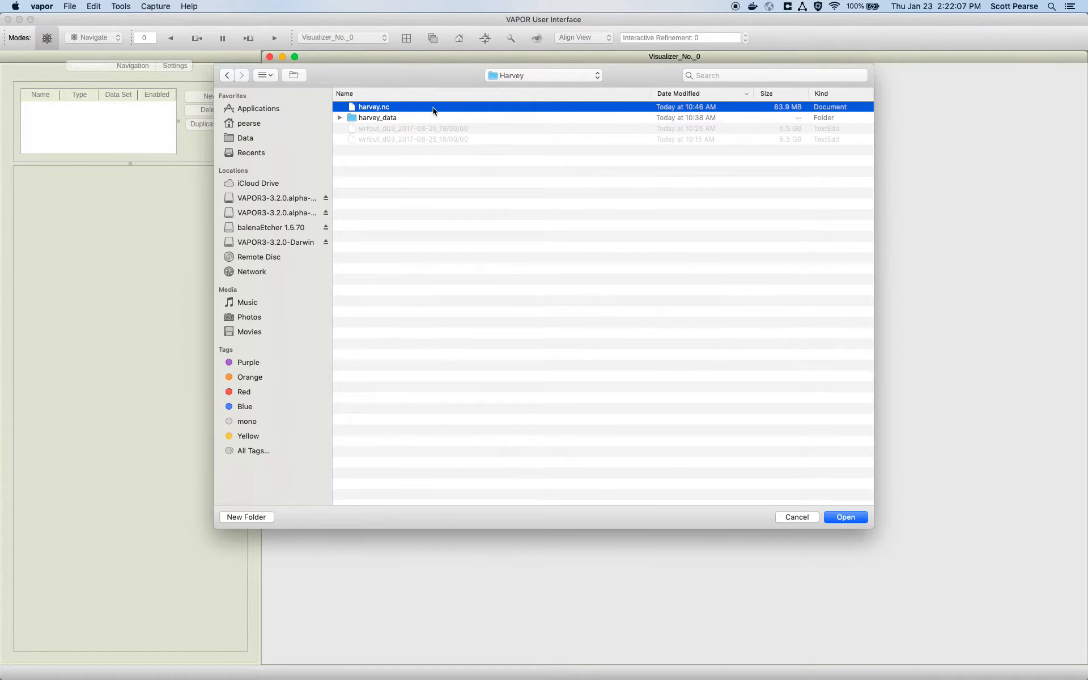
click(845, 517)
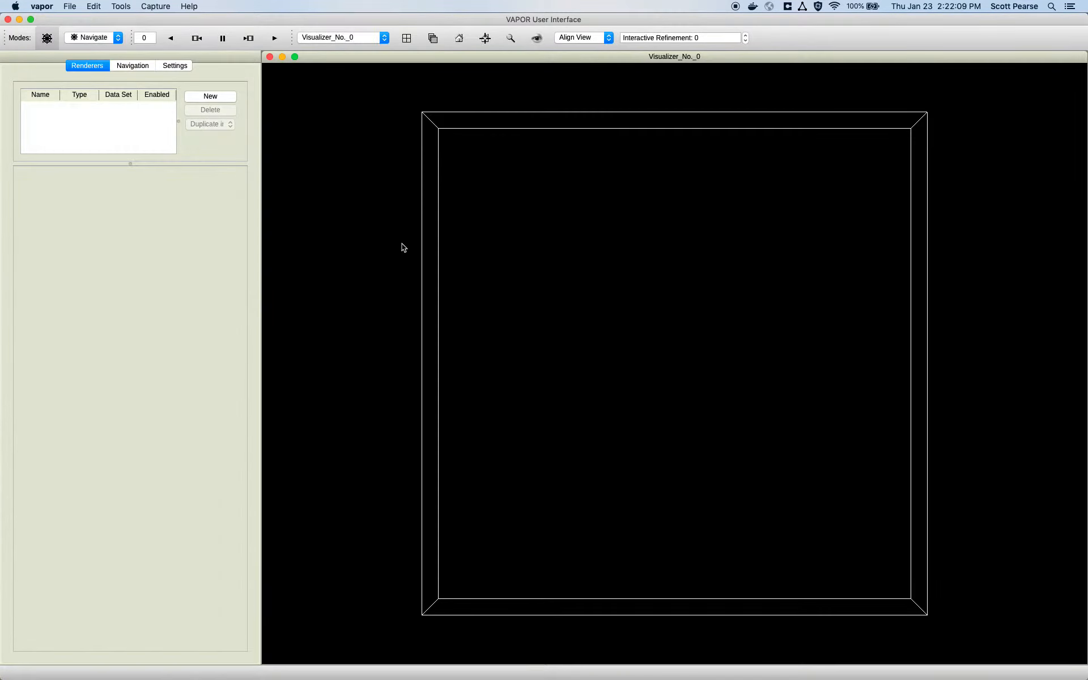
Step: Add an Image renderer for the harvey.nc data set and enable it
drag(403, 247, 474, 368)
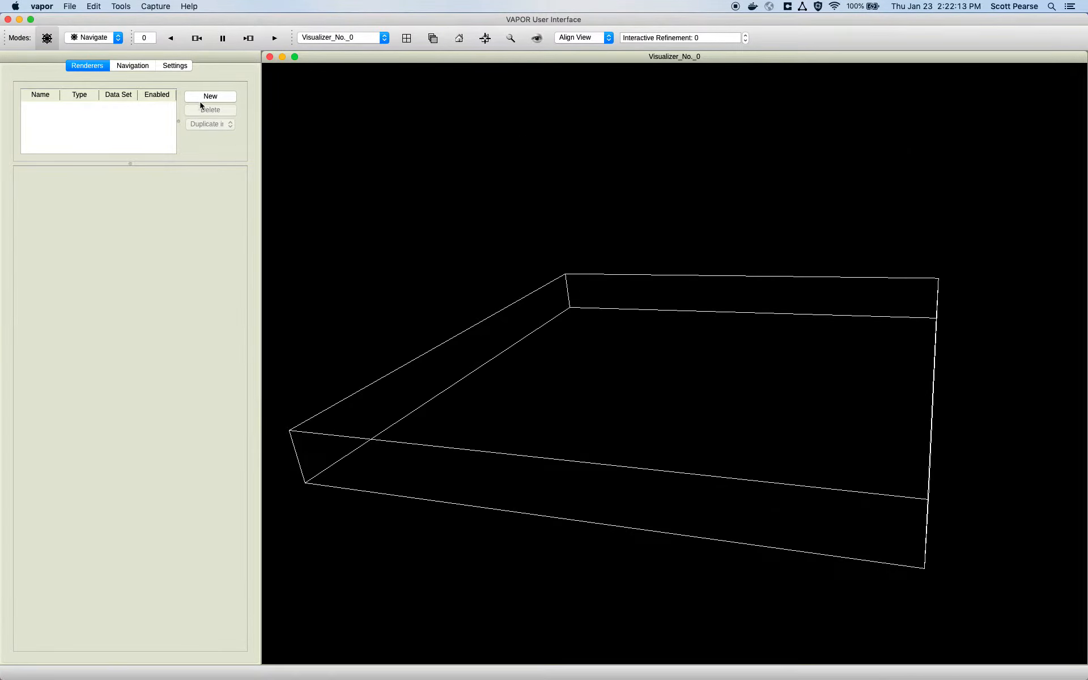
drag(437, 233, 655, 376)
right_drag(657, 335, 661, 288)
right_drag(661, 390, 653, 310)
drag(653, 310, 636, 300)
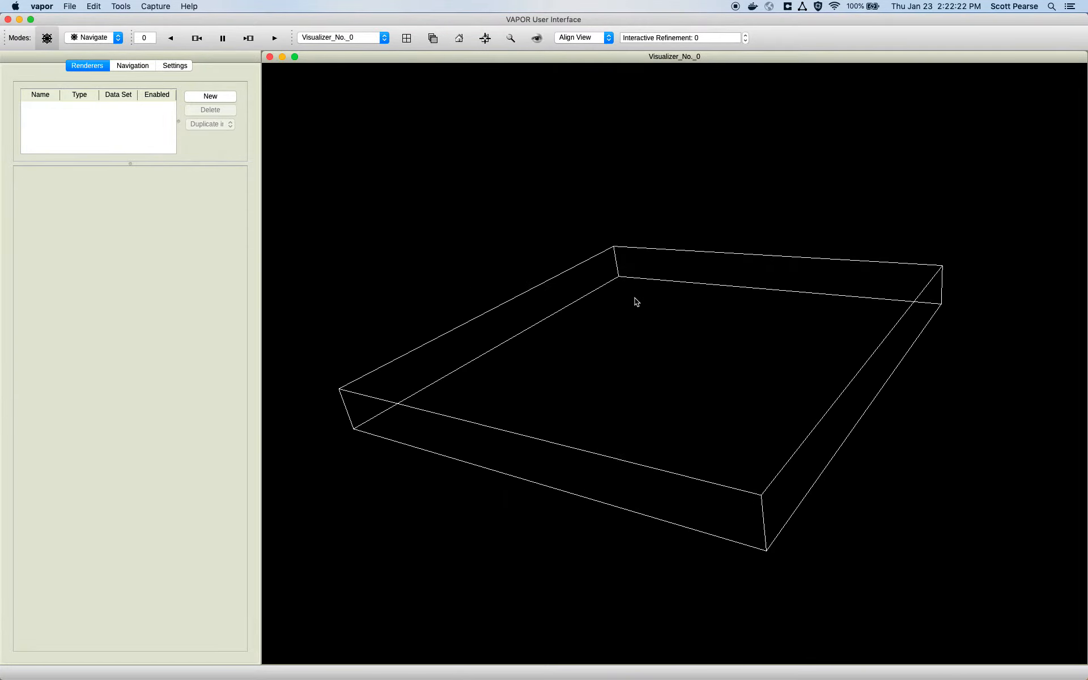
click(220, 99)
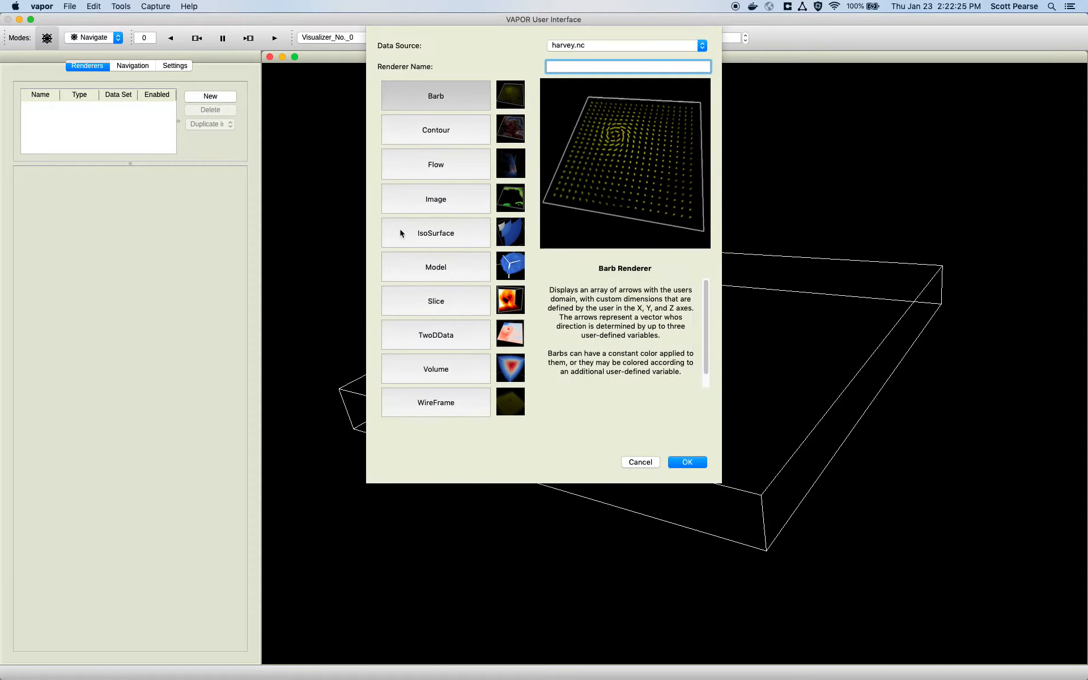
click(432, 199)
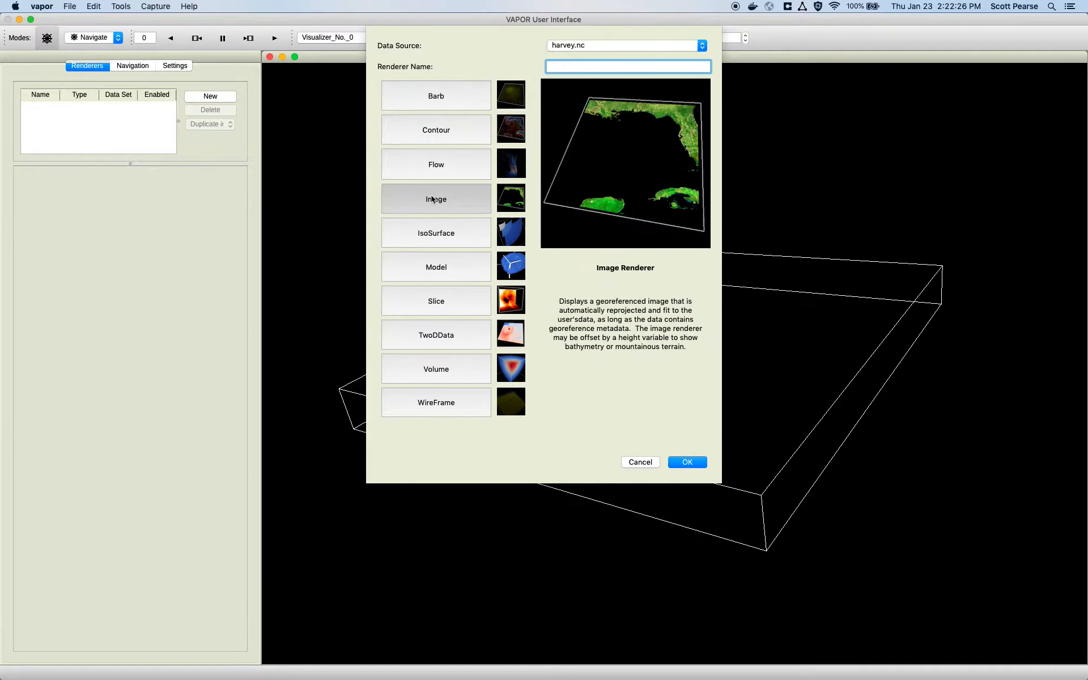
double_click(468, 206)
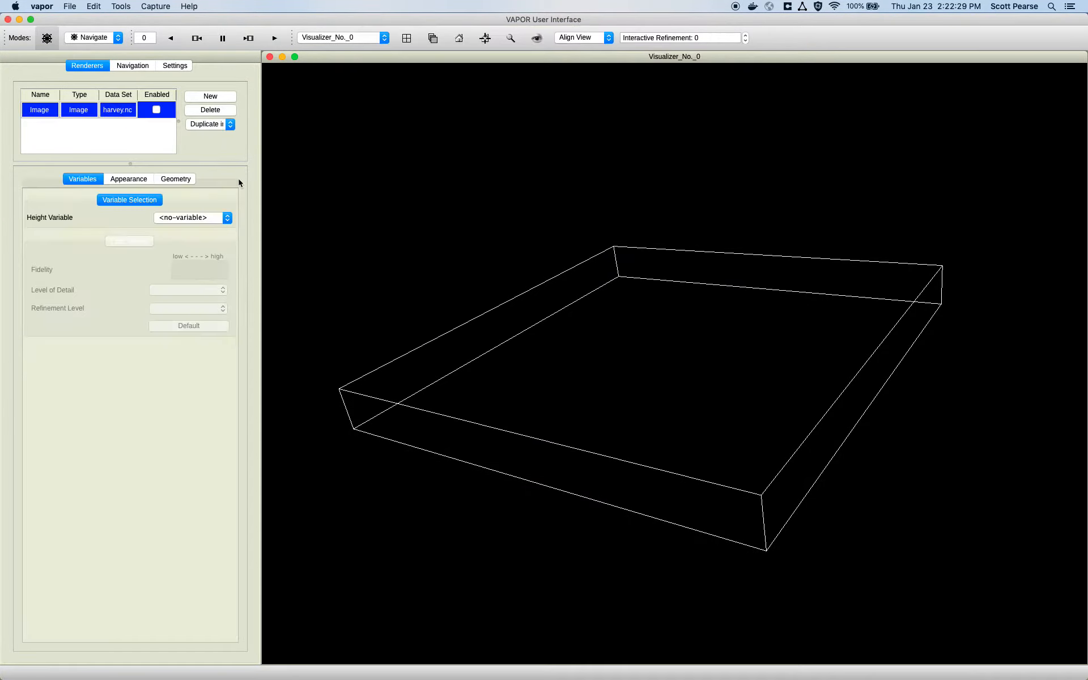
click(156, 109)
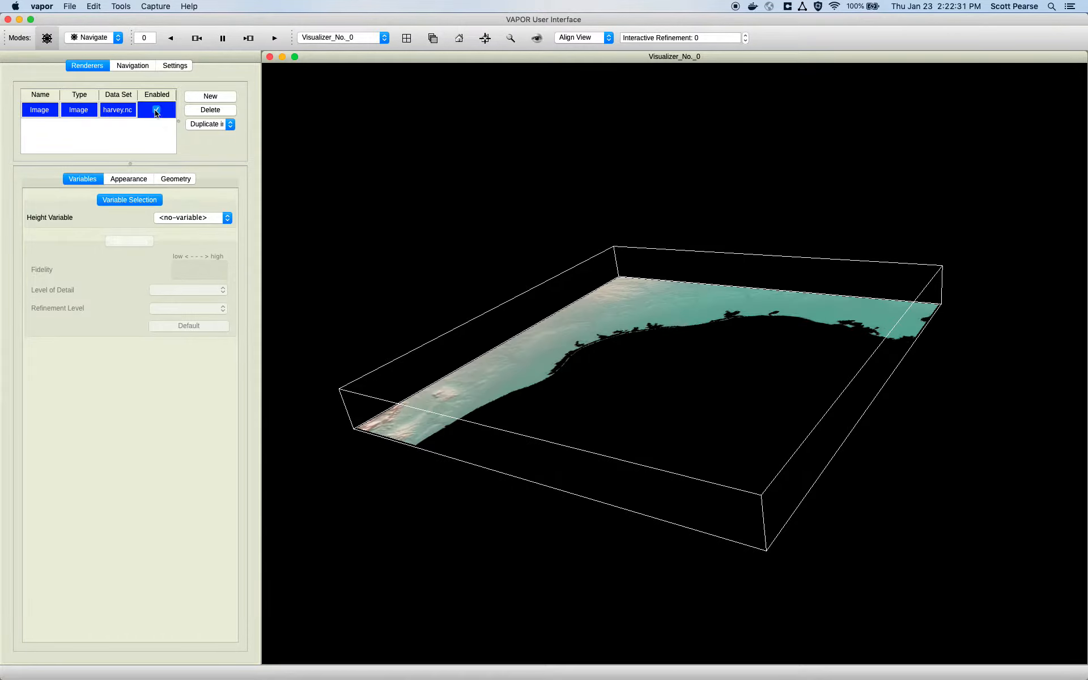
Step: Set the Image renderer's height variable to HGT so the image follows the terrain
drag(522, 235, 570, 211)
click(479, 44)
click(634, 323)
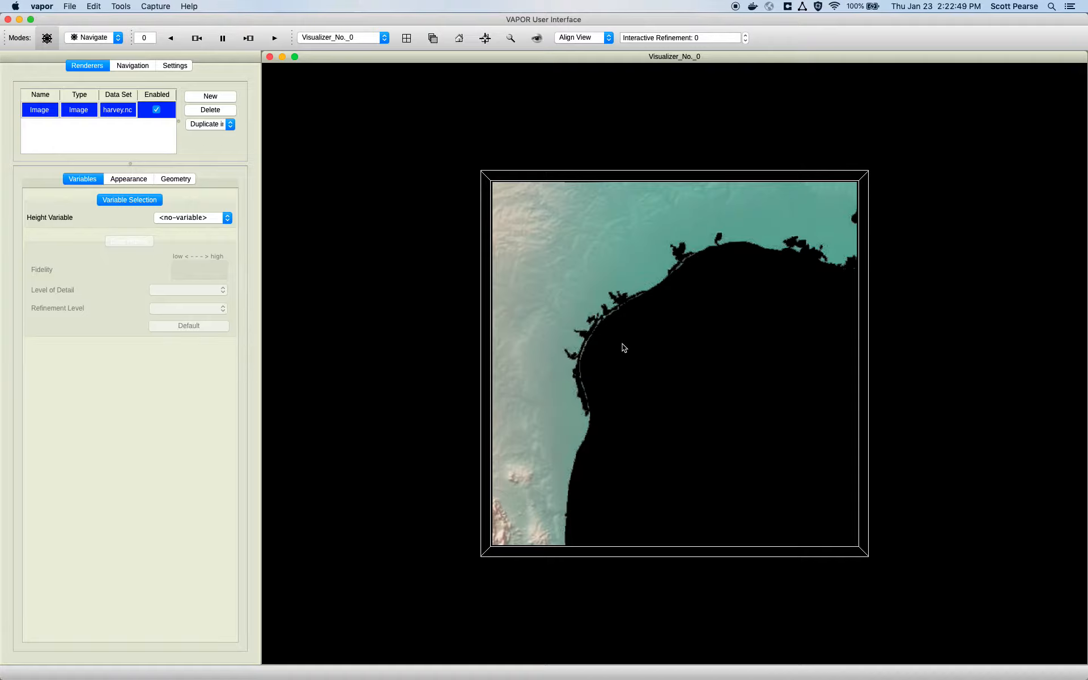
drag(555, 413, 559, 327)
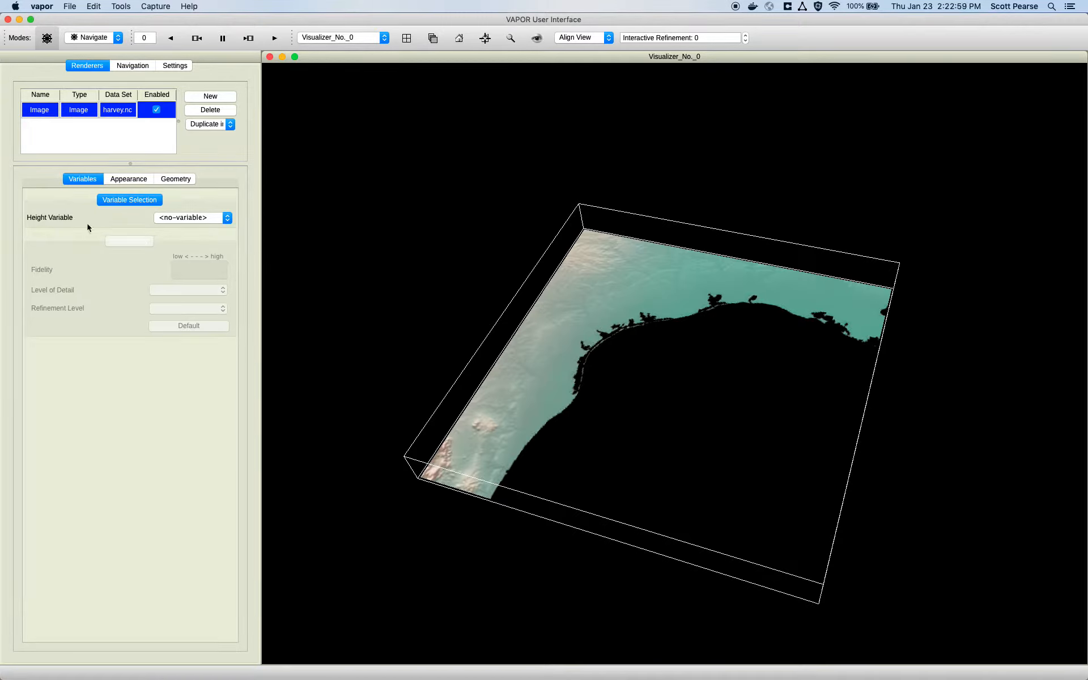
click(177, 221)
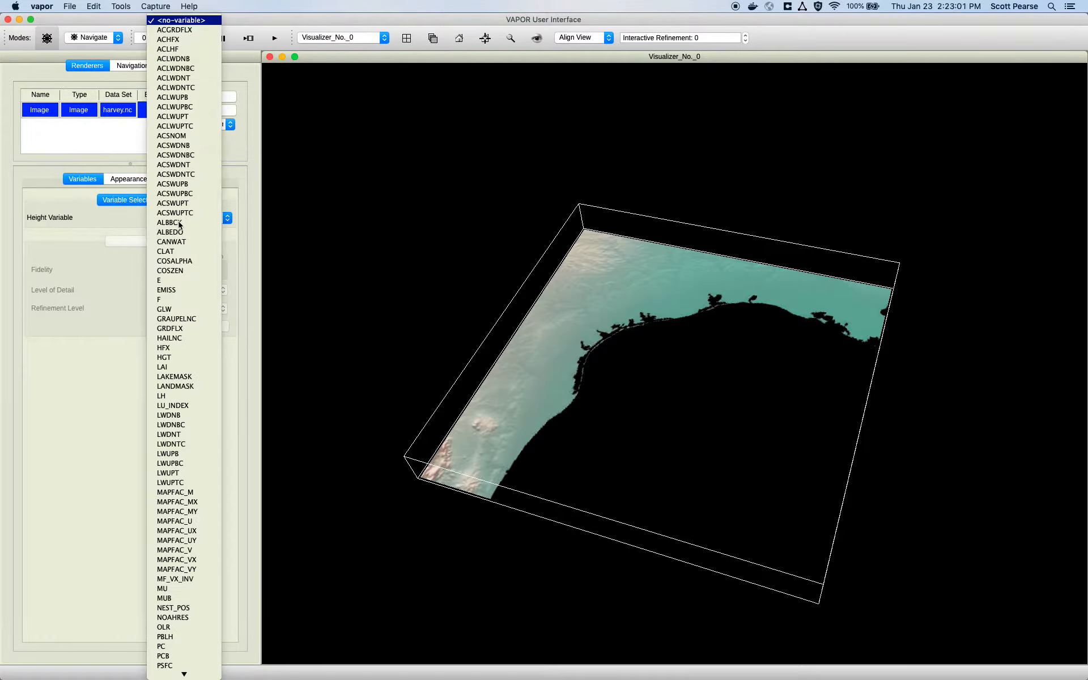
click(145, 220)
click(170, 218)
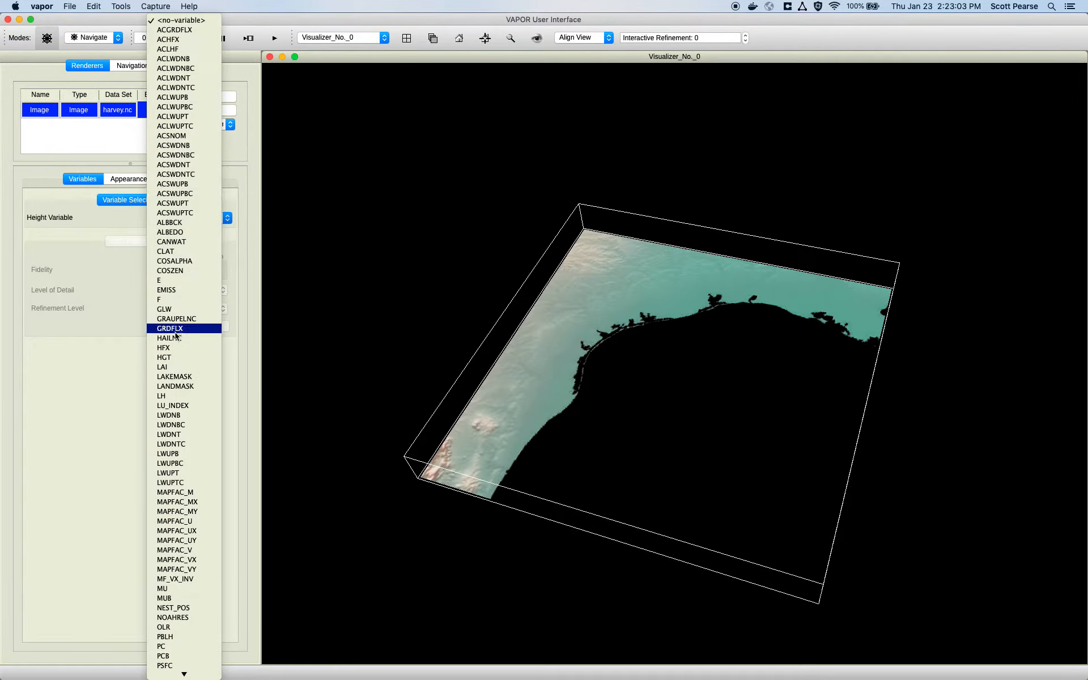
click(454, 434)
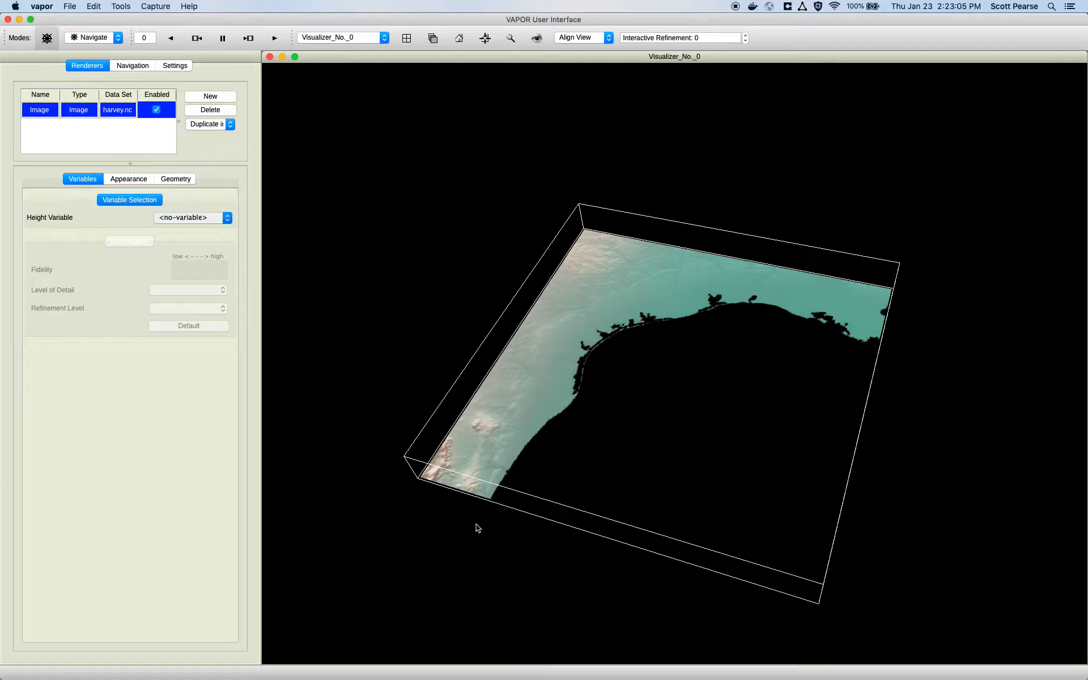
drag(444, 501, 573, 343)
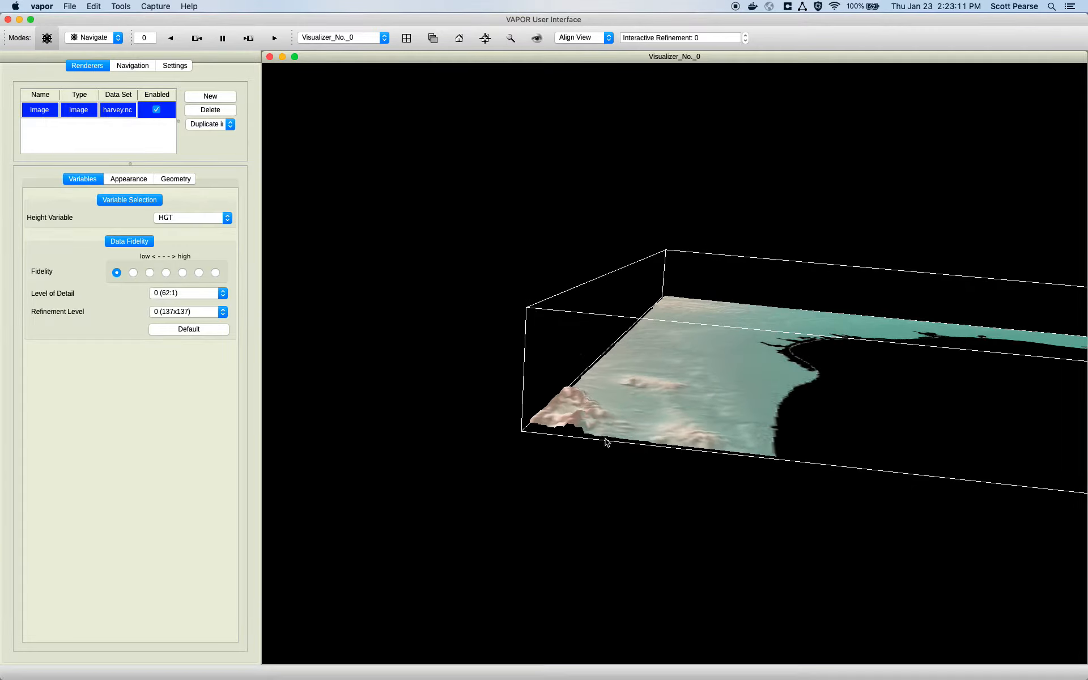
drag(654, 389, 558, 405)
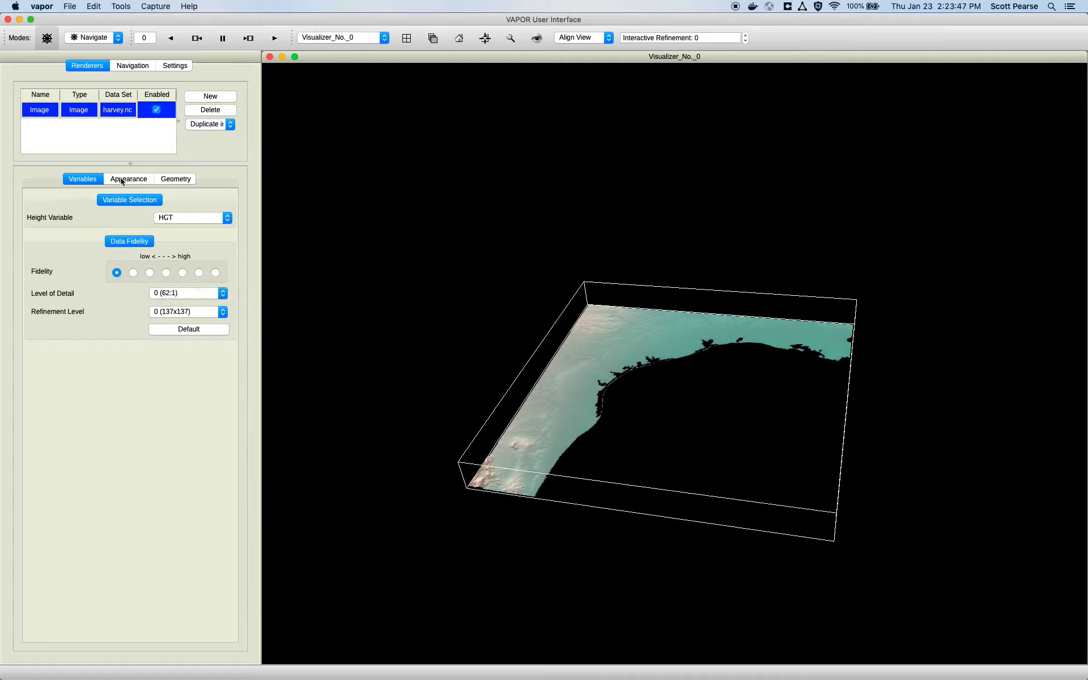
Step: Turn the image's Geo Reference option off to compare its placement, and turn it back on
click(141, 180)
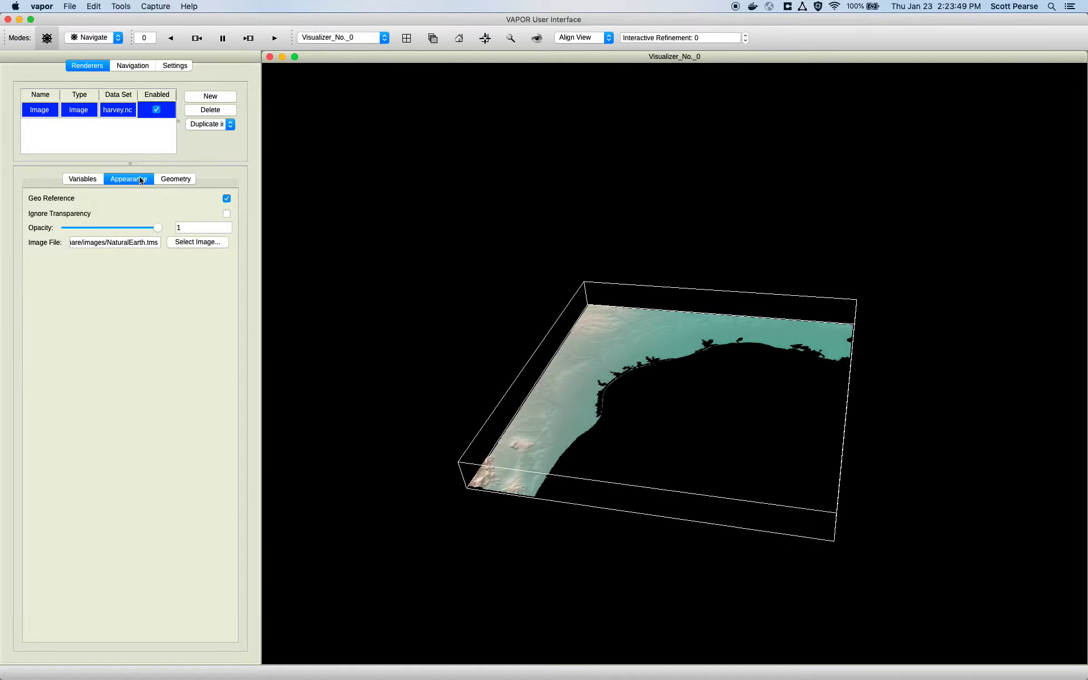
click(228, 200)
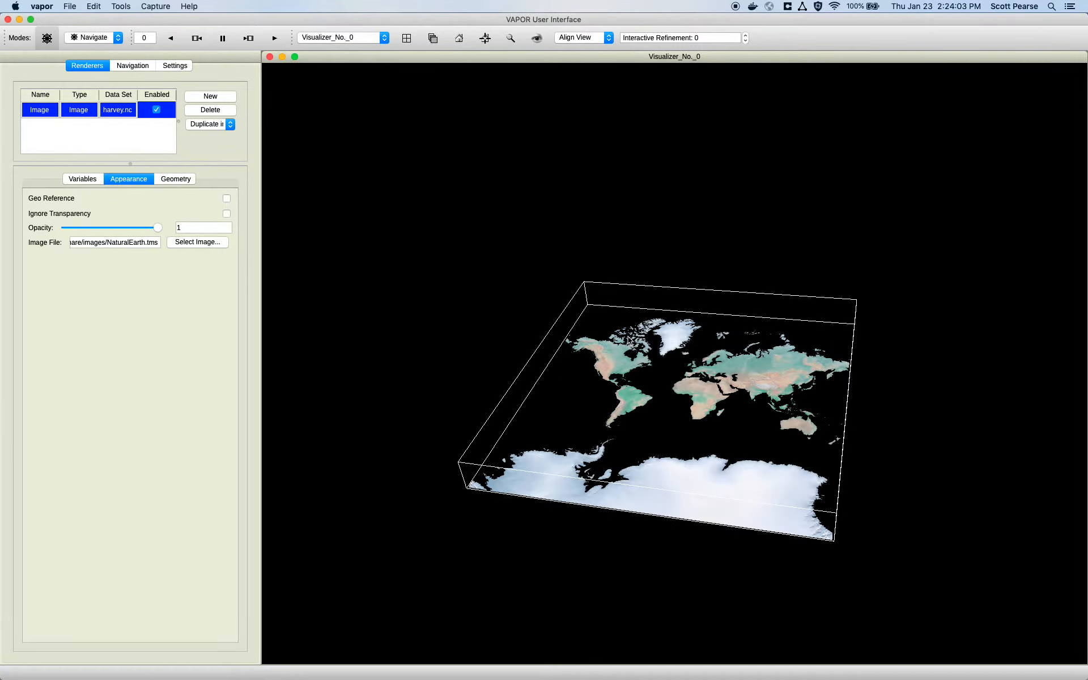
drag(728, 316, 630, 356)
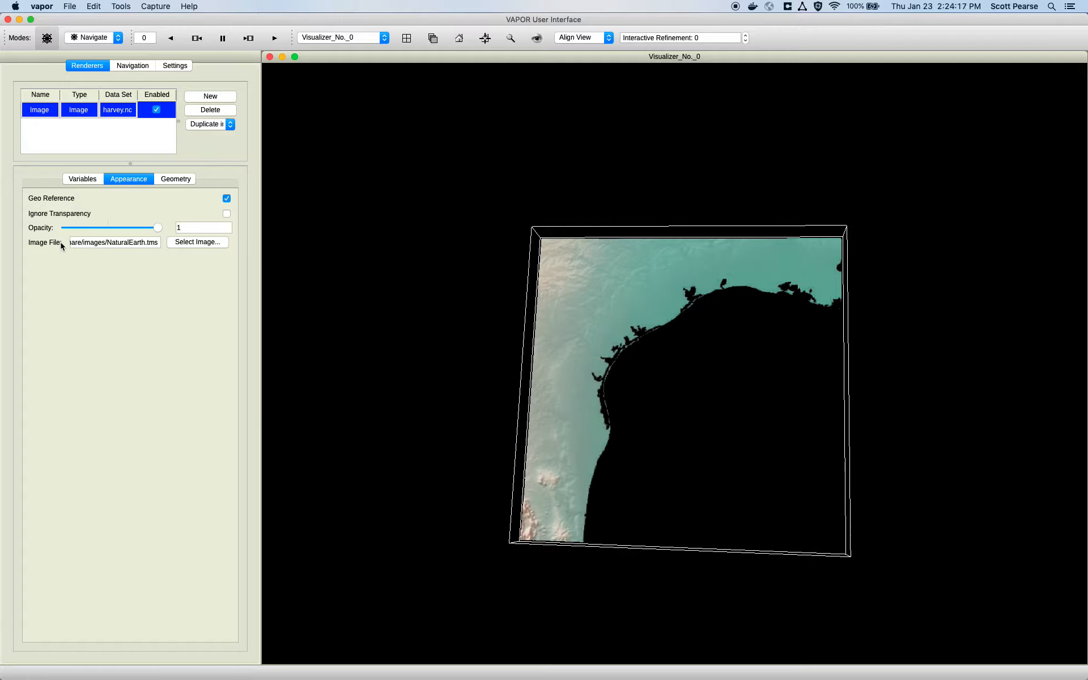
drag(85, 242, 157, 243)
click(160, 255)
click(195, 242)
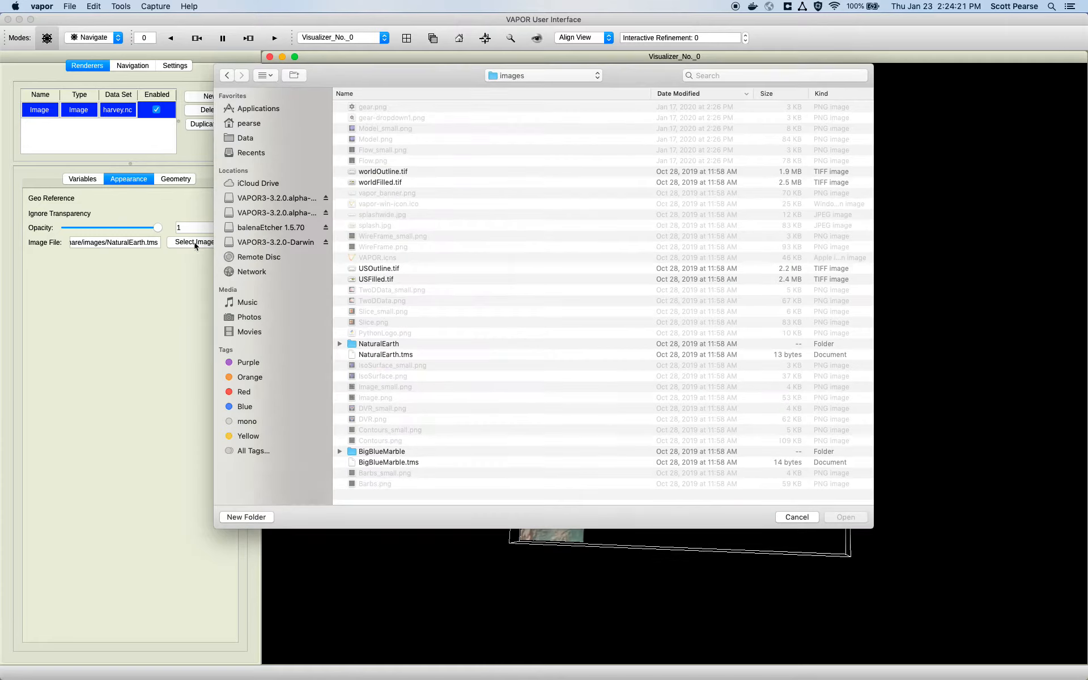
click(403, 462)
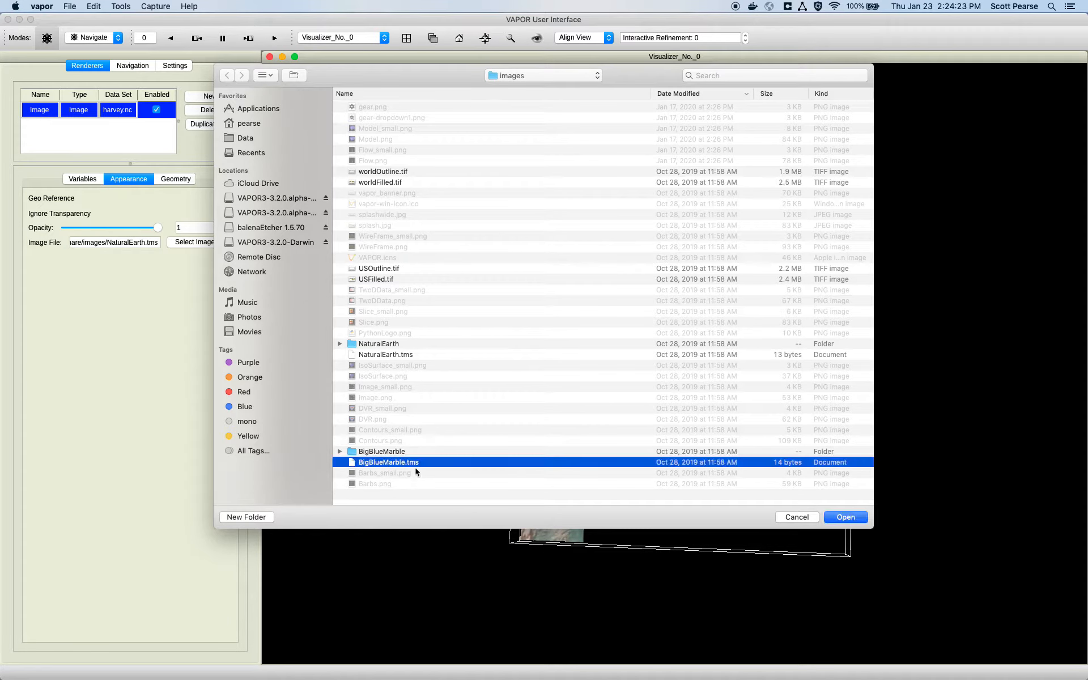
click(793, 517)
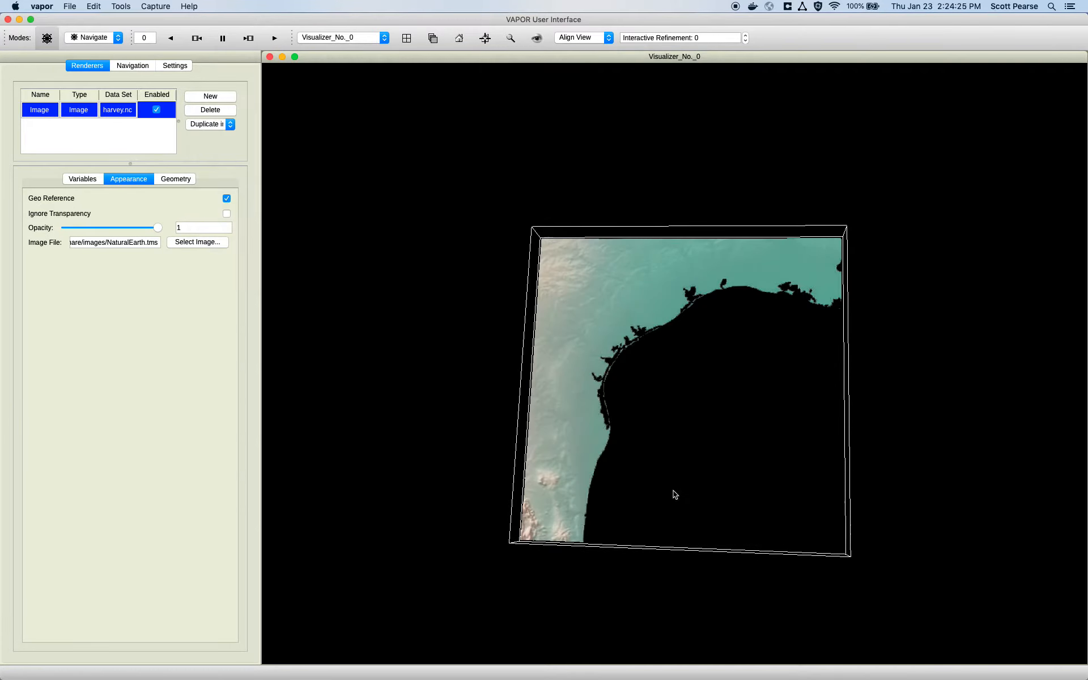
Step: Load BigBlueMarble.tms from the images folder as the Image renderer's image file
click(194, 242)
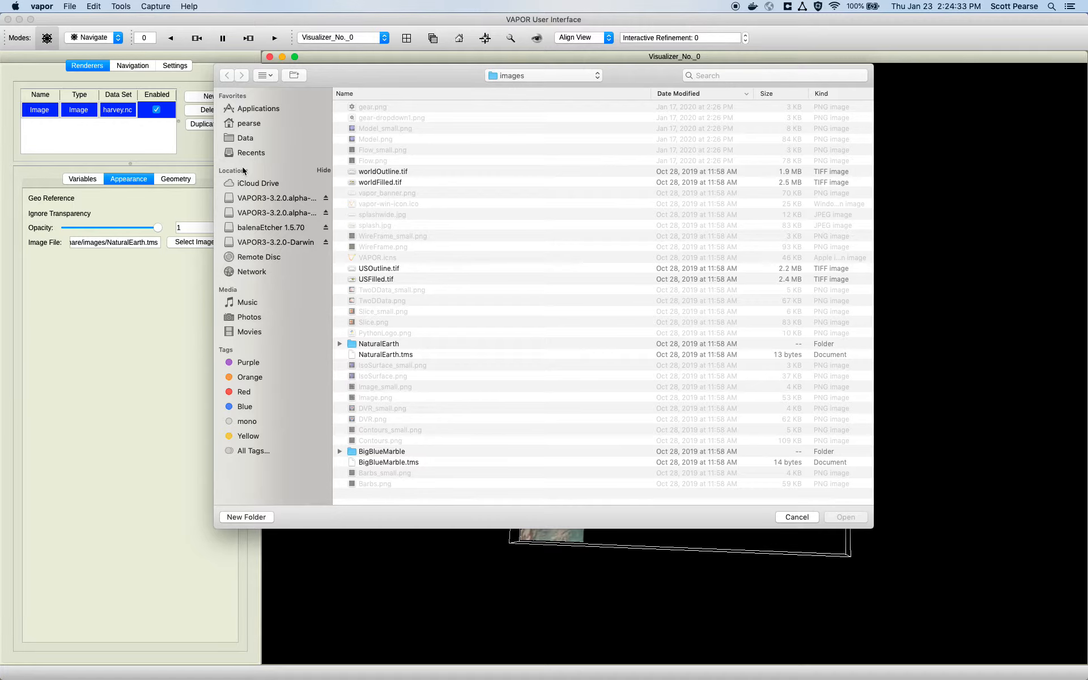
drag(397, 77, 1052, 137)
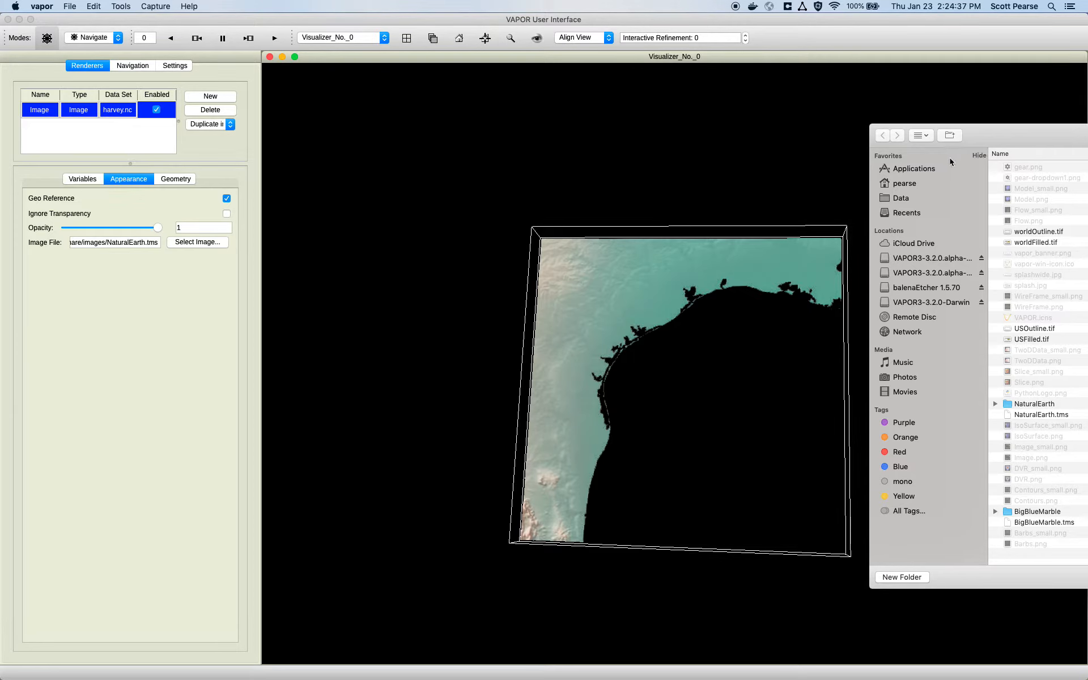
drag(972, 137, 630, 95)
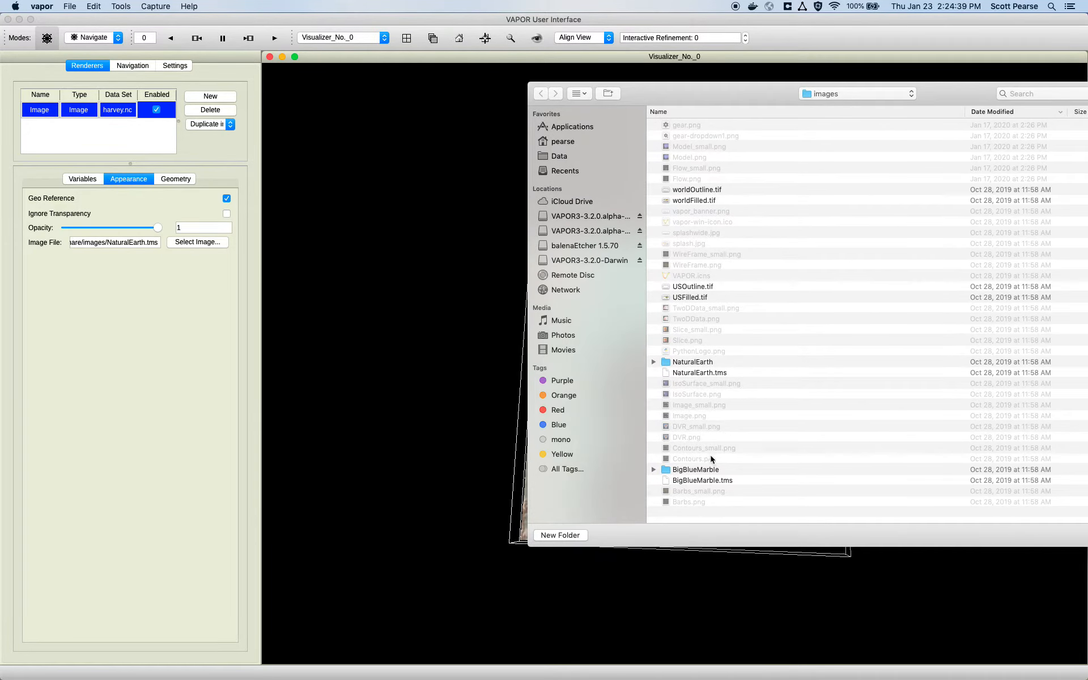
click(711, 481)
double_click(738, 482)
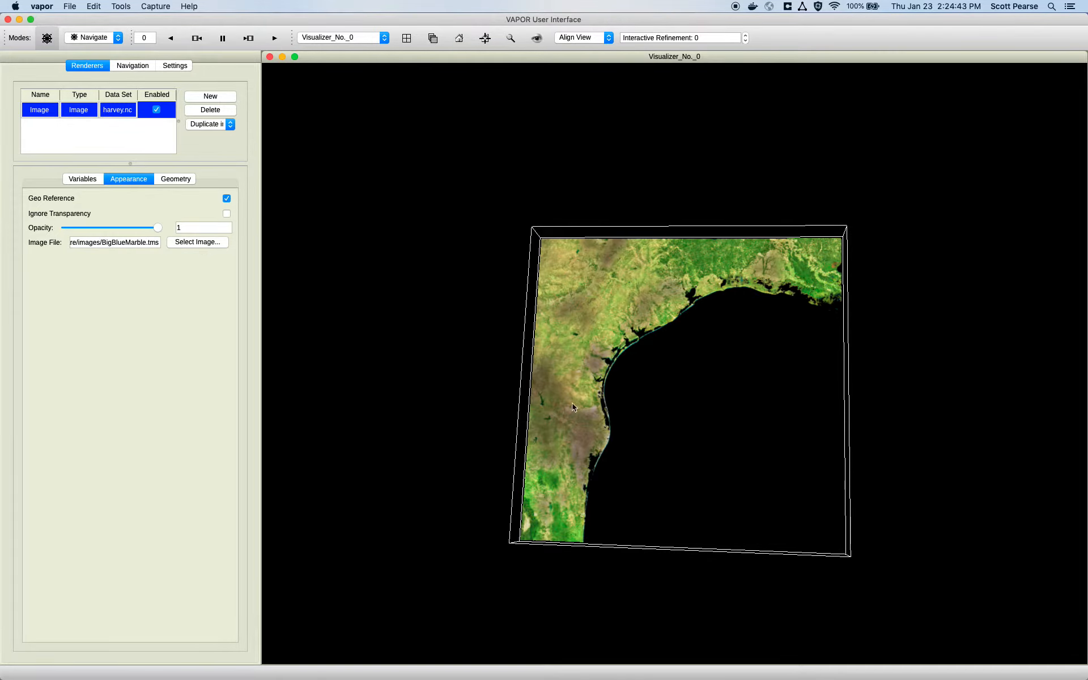
Step: Compare the BigBlueMarble image with Ignore Transparency on and off, and try its opacity adjustment
drag(524, 334, 498, 349)
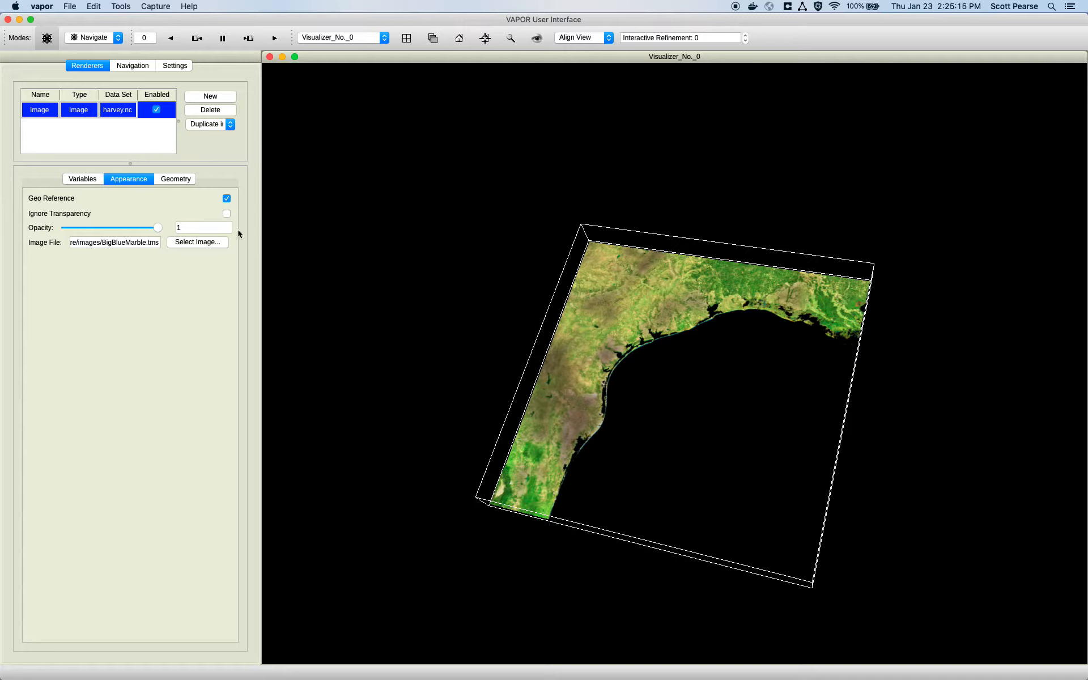
click(227, 215)
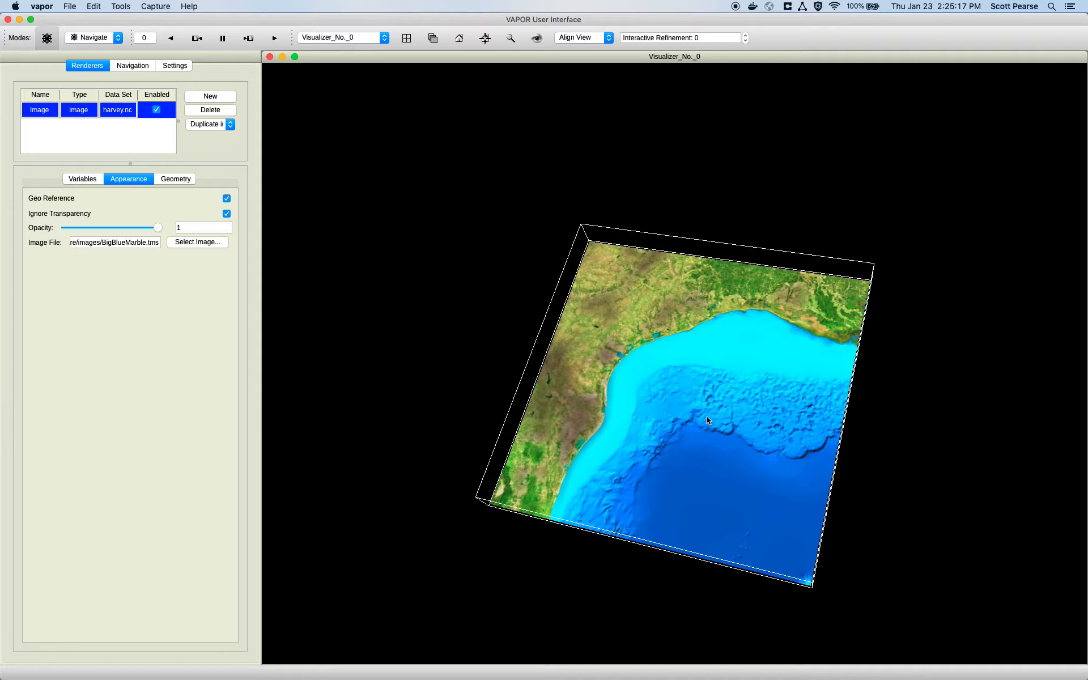
drag(733, 443, 697, 526)
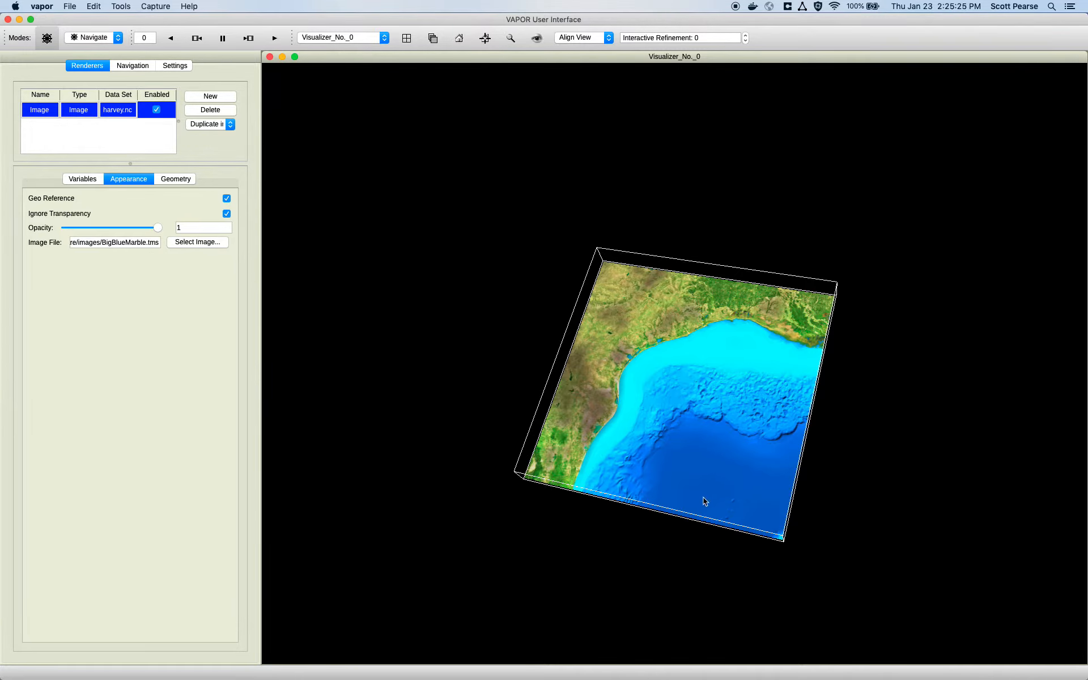
drag(702, 497, 764, 437)
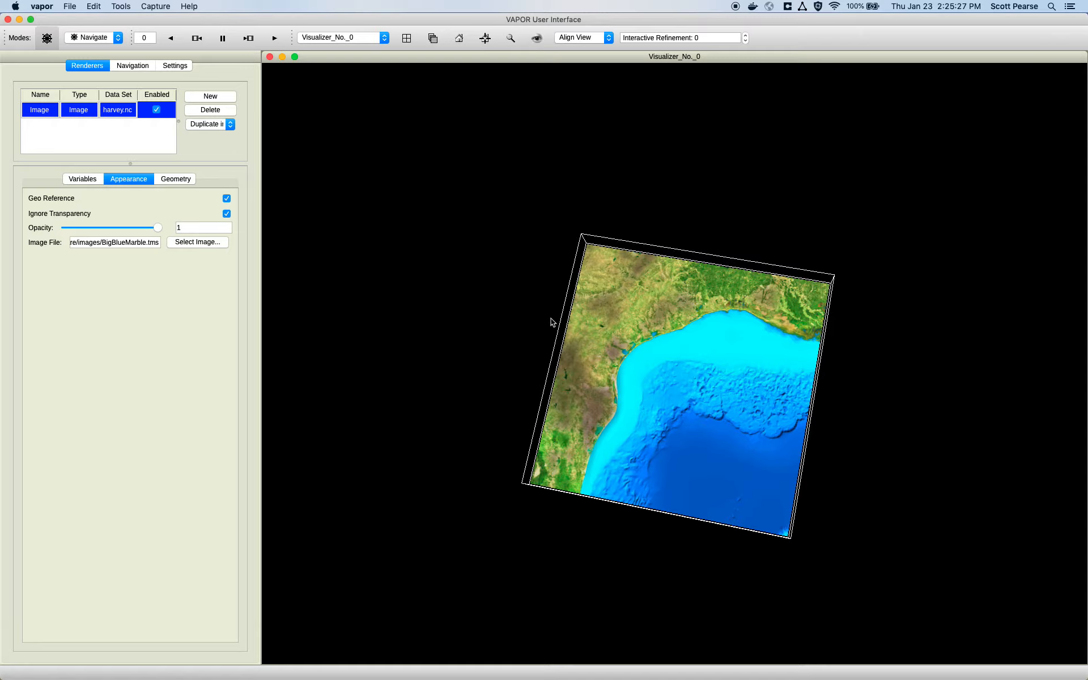
click(227, 213)
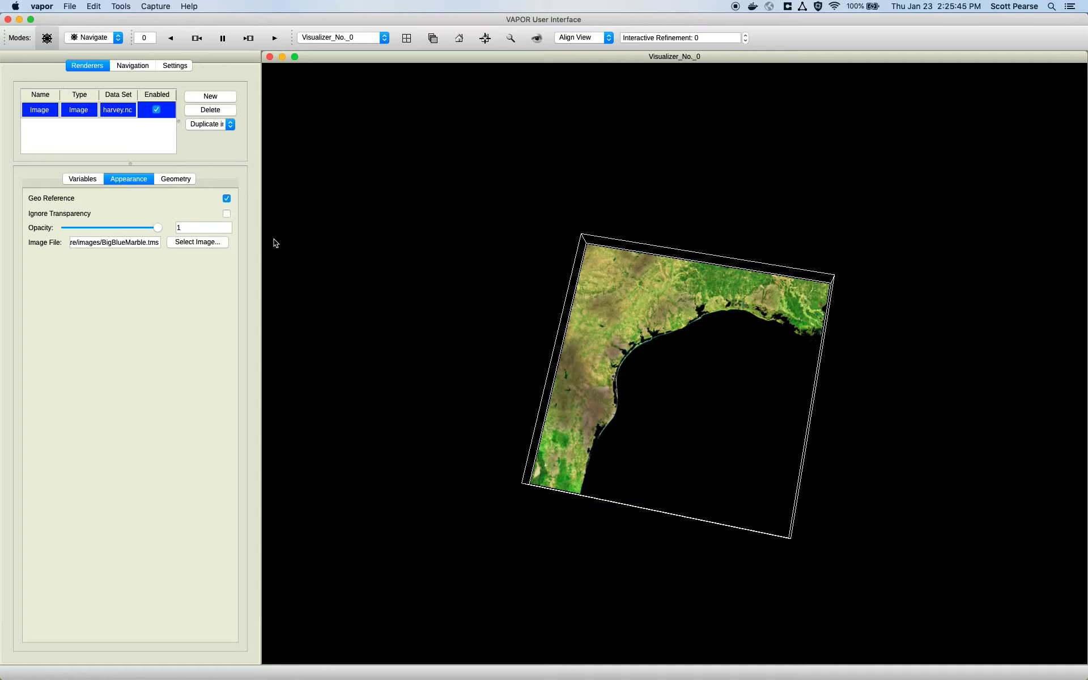
click(226, 214)
click(227, 213)
drag(159, 227, 205, 226)
Step: Open the Image renderer's geometry settings
click(176, 179)
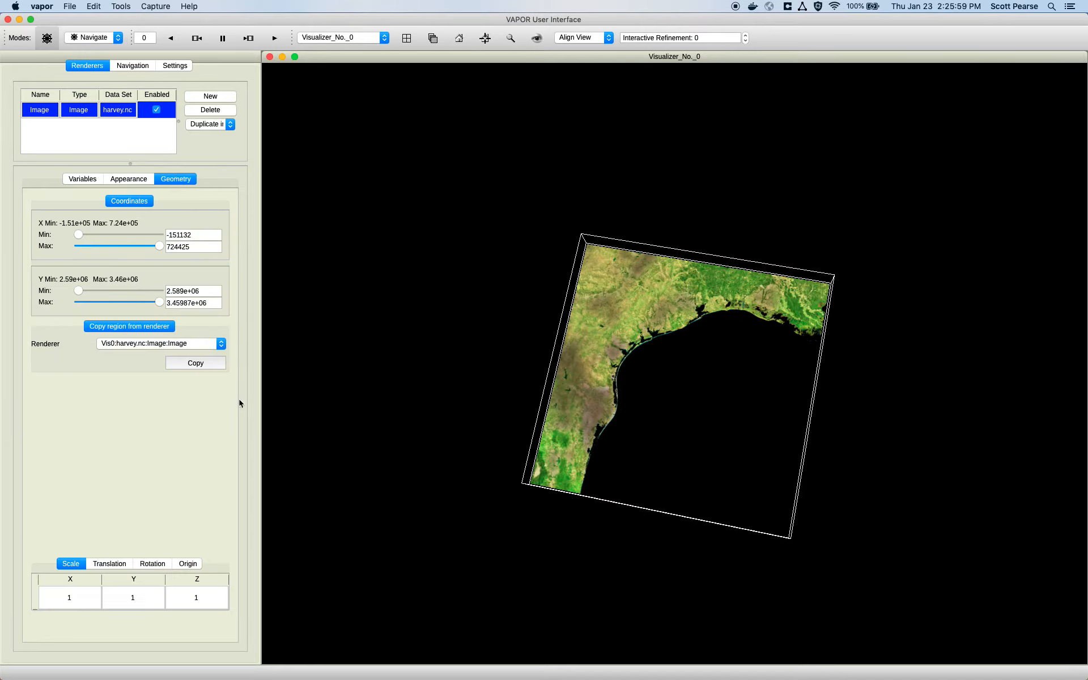